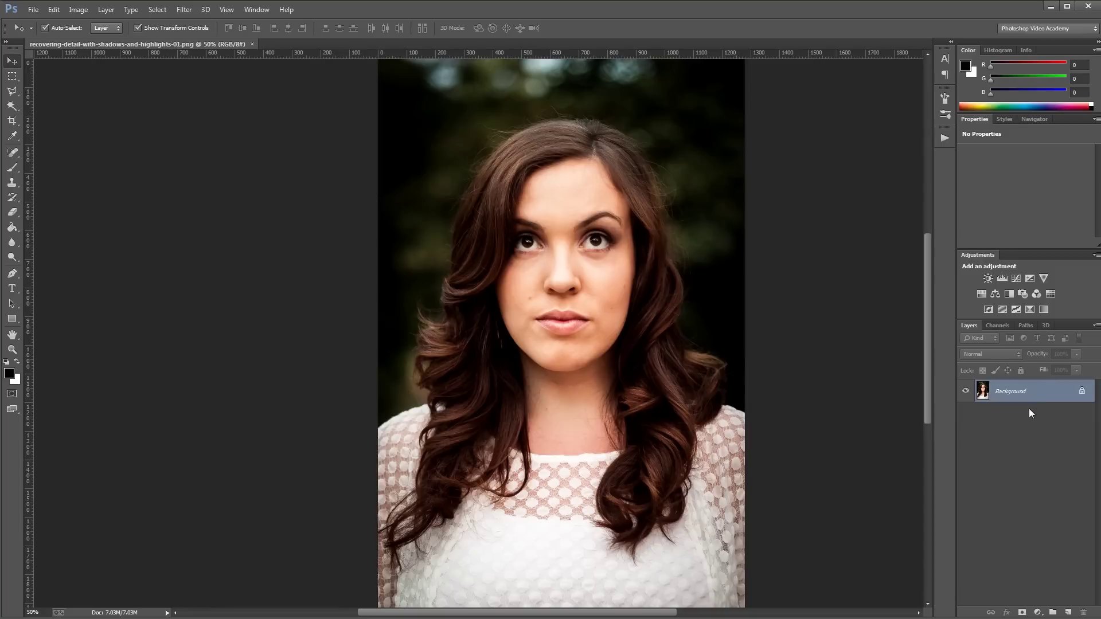
# - Convert the Background layer to a smart object and open Image > Adjustments > Shadows/Highlights
pyautogui.rightClick(1032, 393)
pyautogui.click(1023, 447)
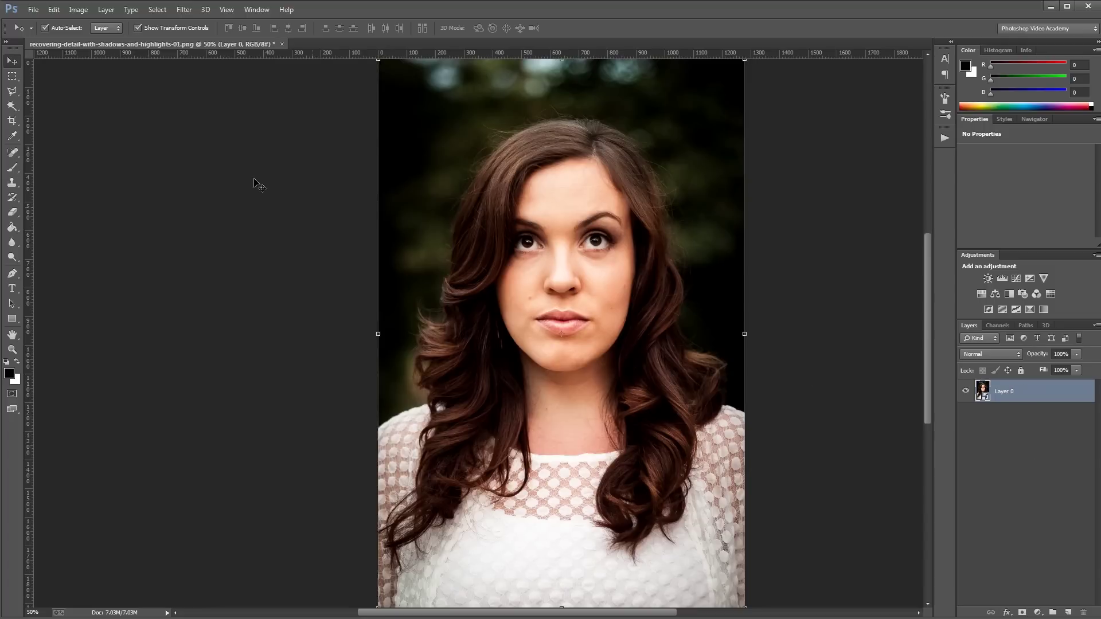
pyautogui.click(74, 10)
pyautogui.moveTo(102, 39)
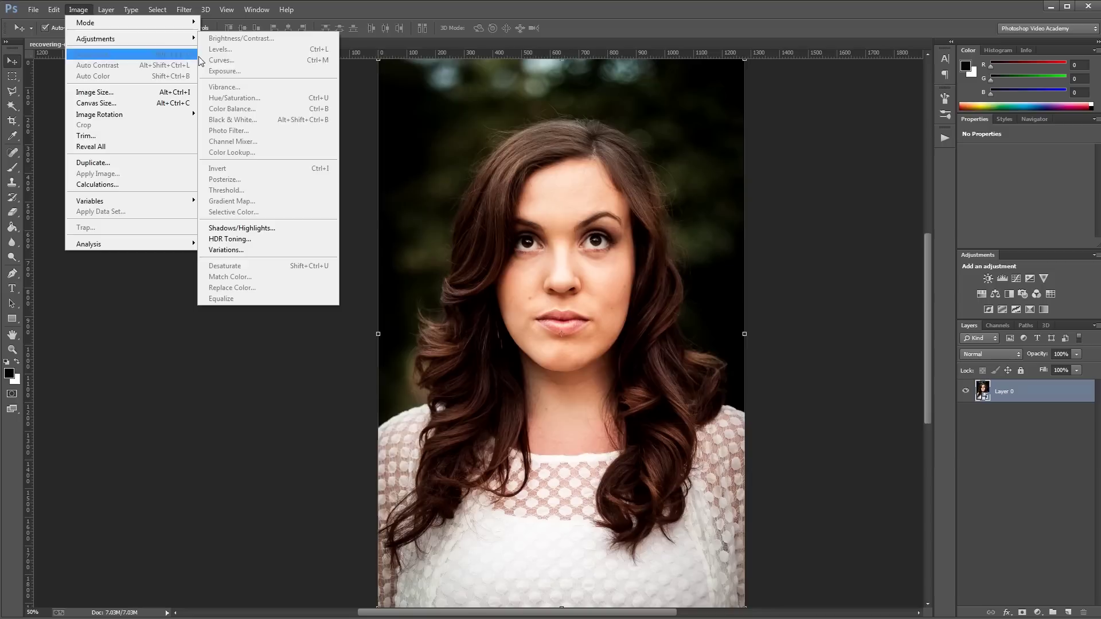
pyautogui.click(250, 231)
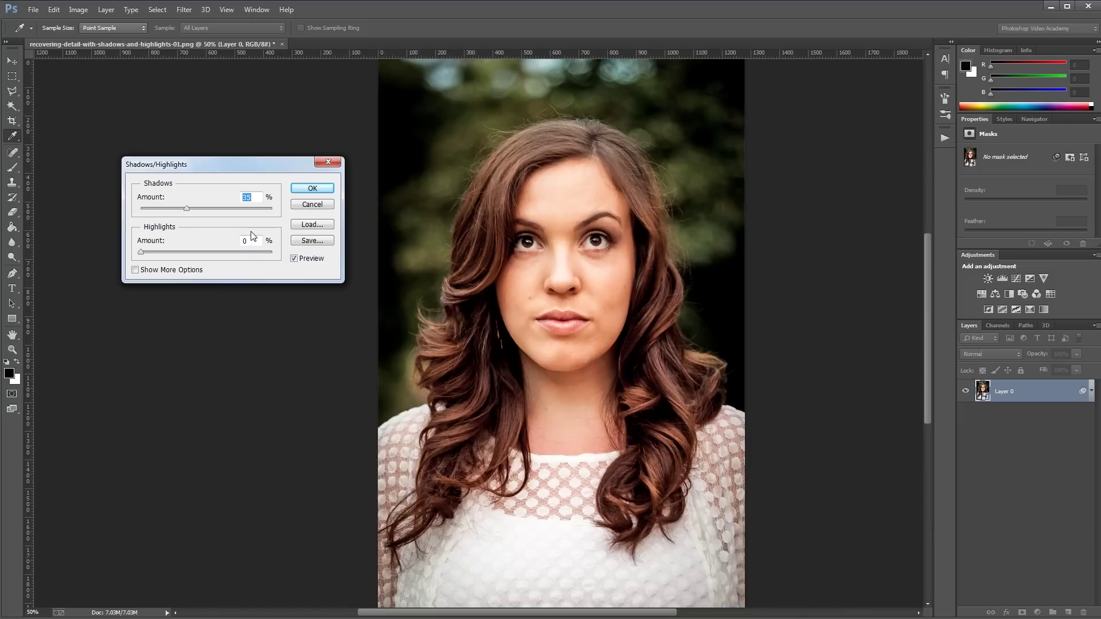
# - Test the Shadows and Highlights Amount sliders, settling on Shadows 25% and Highlights 0%
pyautogui.moveTo(189, 213)
pyautogui.mouseDown()
pyautogui.moveTo(271, 221)
pyautogui.moveTo(191, 215)
pyautogui.moveTo(139, 226)
pyautogui.moveTo(194, 221)
pyautogui.mouseUp()
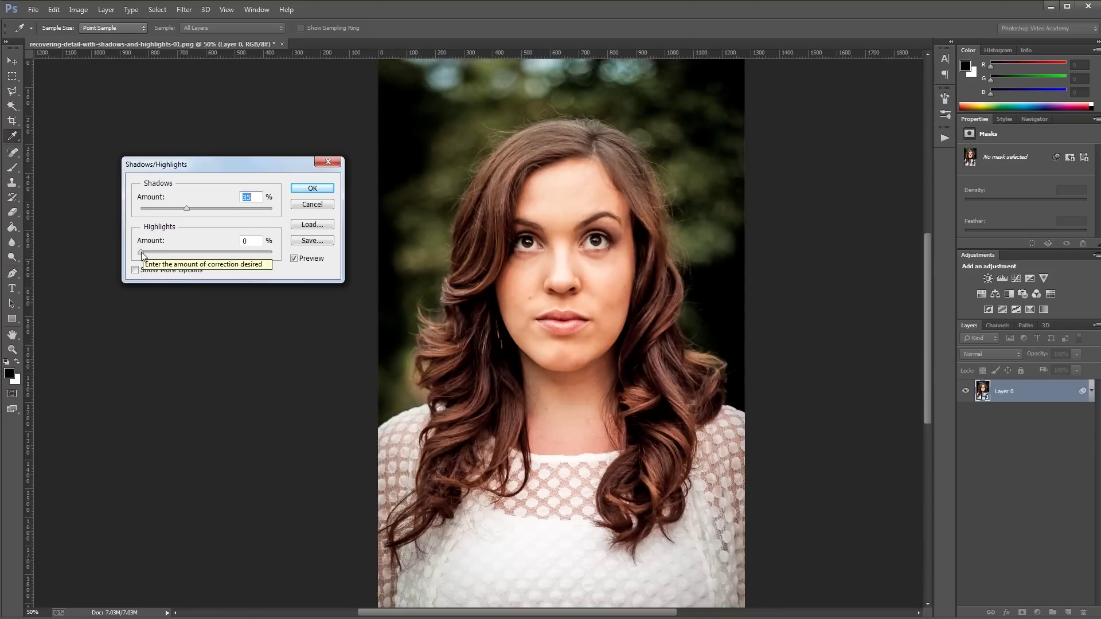
pyautogui.moveTo(143, 253)
pyautogui.mouseDown()
pyautogui.moveTo(271, 260)
pyautogui.moveTo(131, 267)
pyautogui.mouseUp()
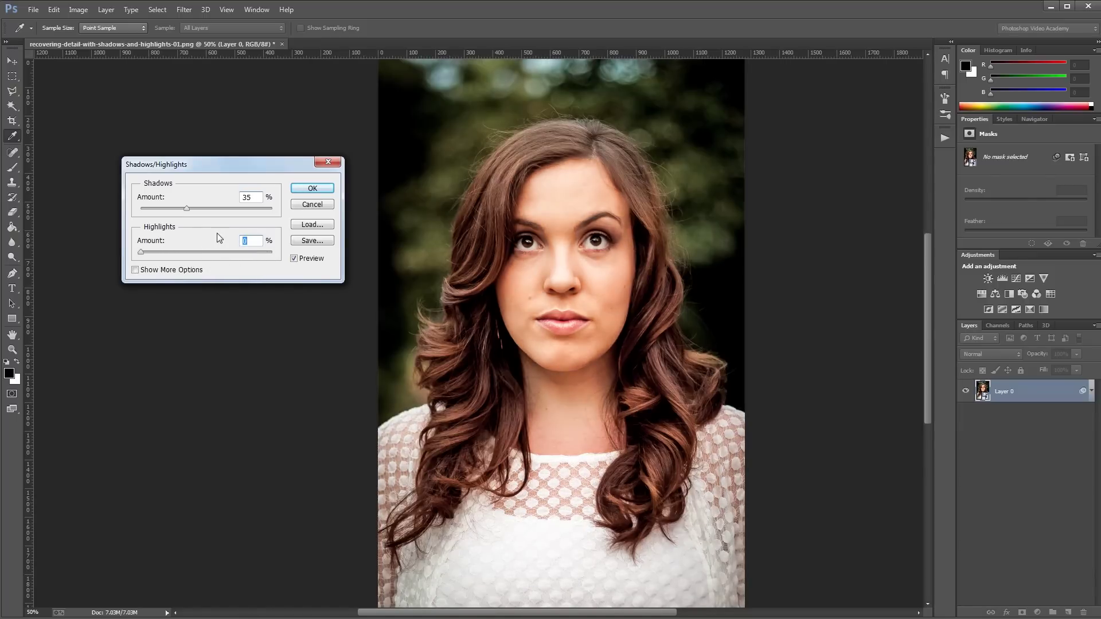
pyautogui.moveTo(187, 209); pyautogui.dragTo(179, 211)
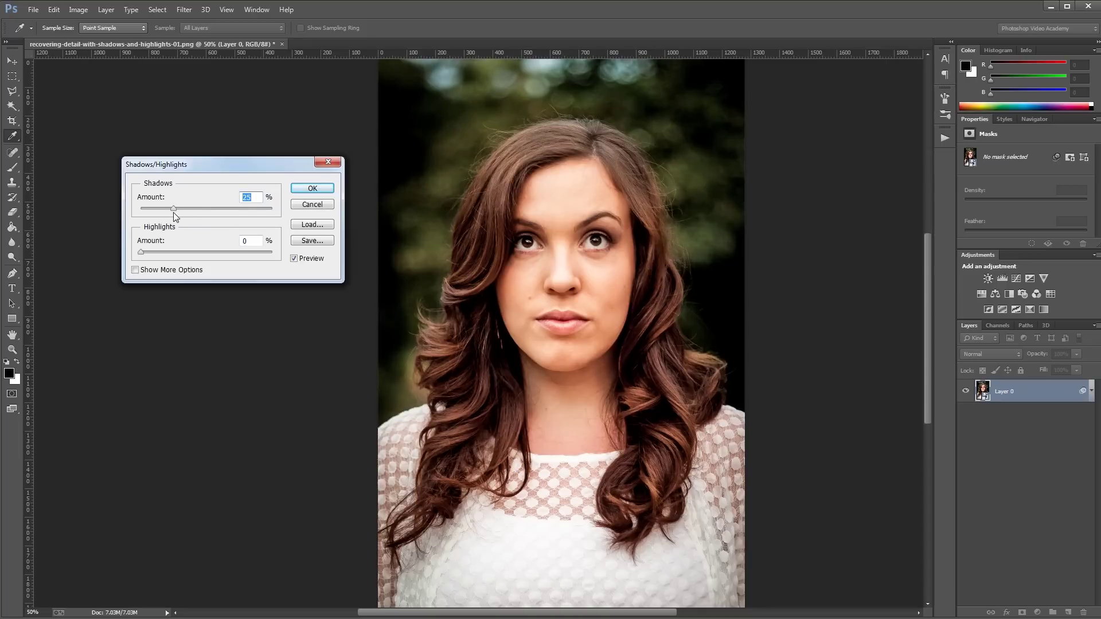
# - Toggle Preview off and on twice to compare the corrected portrait with the original
pyautogui.click(295, 258)
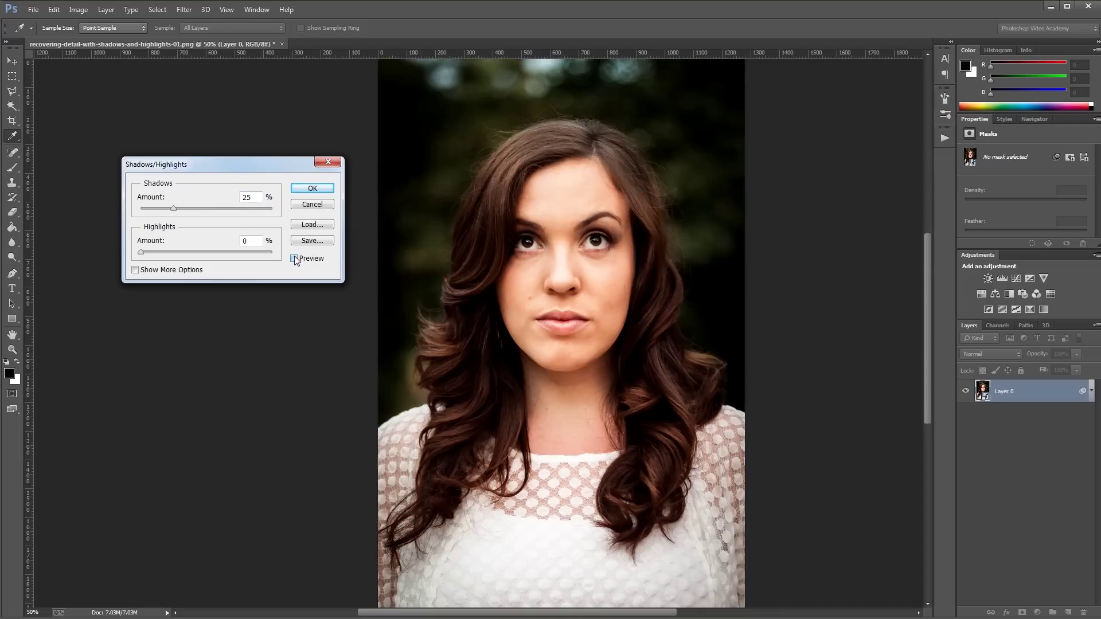
pyautogui.click(294, 258)
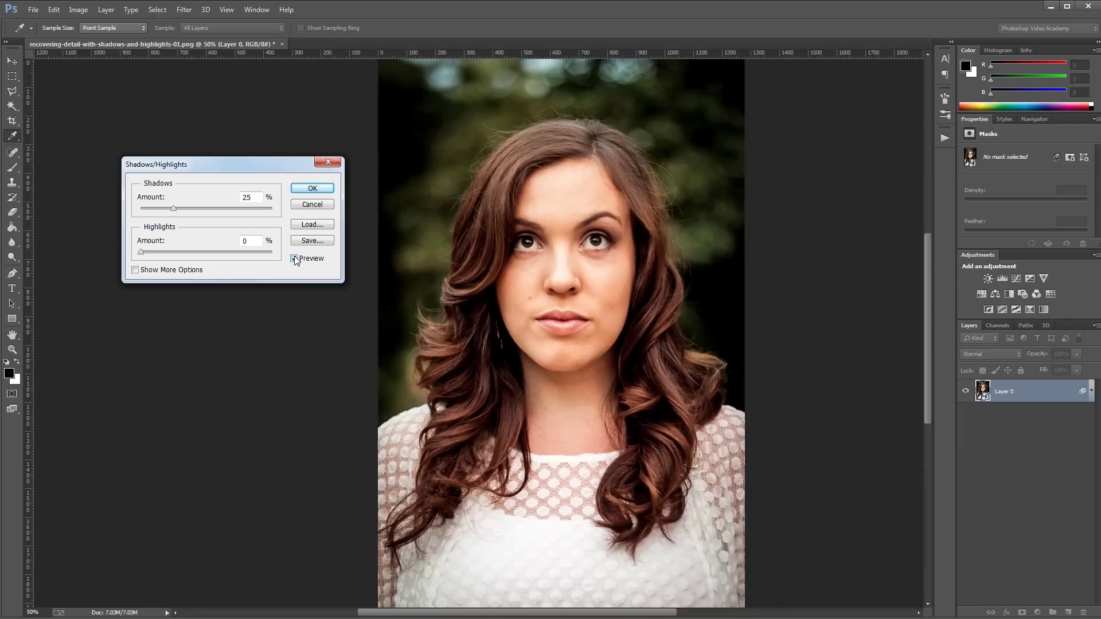
pyautogui.click(295, 259)
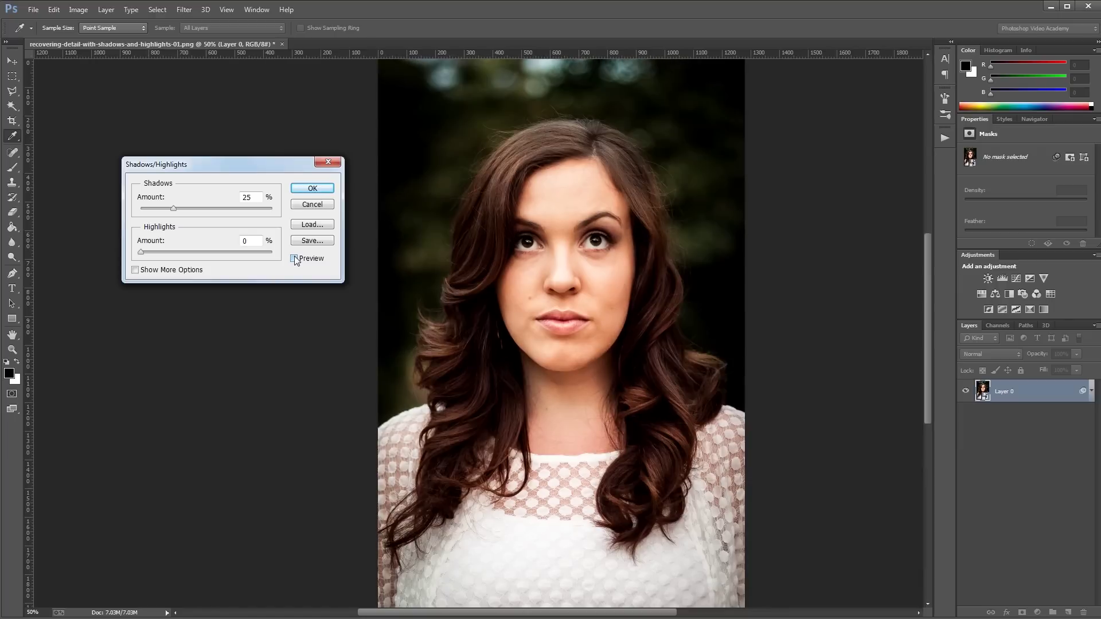
pyautogui.click(294, 259)
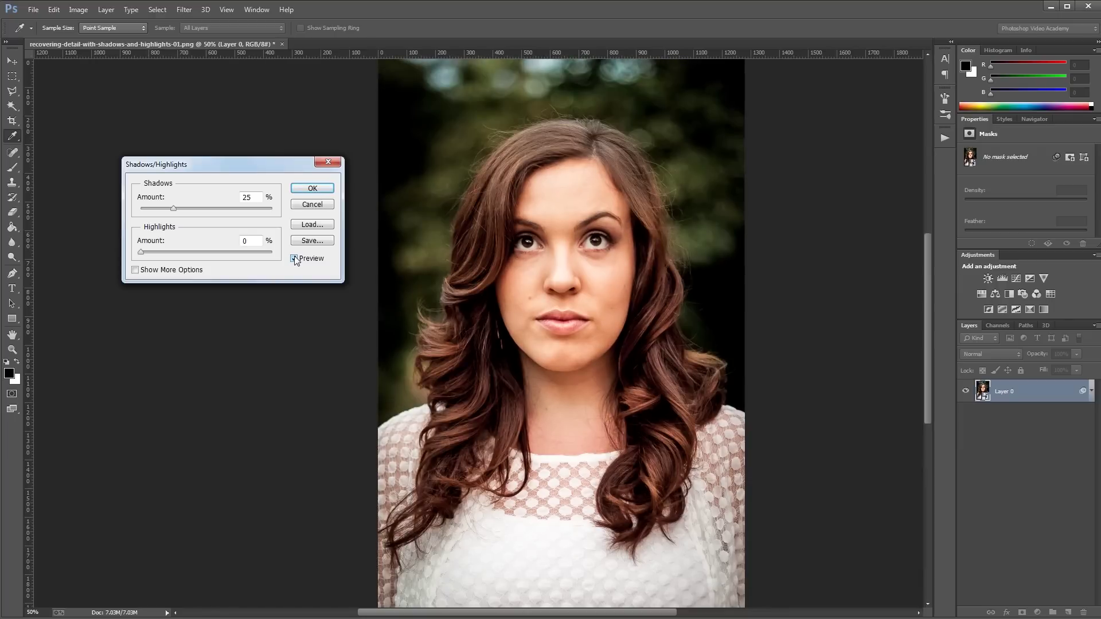
# - Show More Options and raise the Shadows Amount to 75%
pyautogui.click(183, 271)
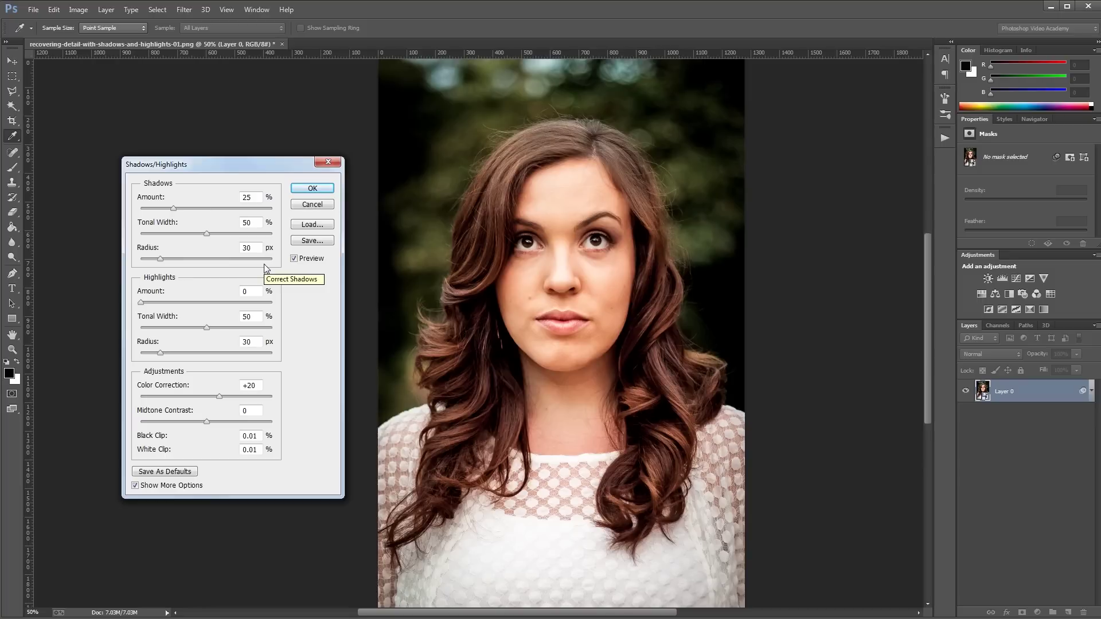
pyautogui.click(176, 208)
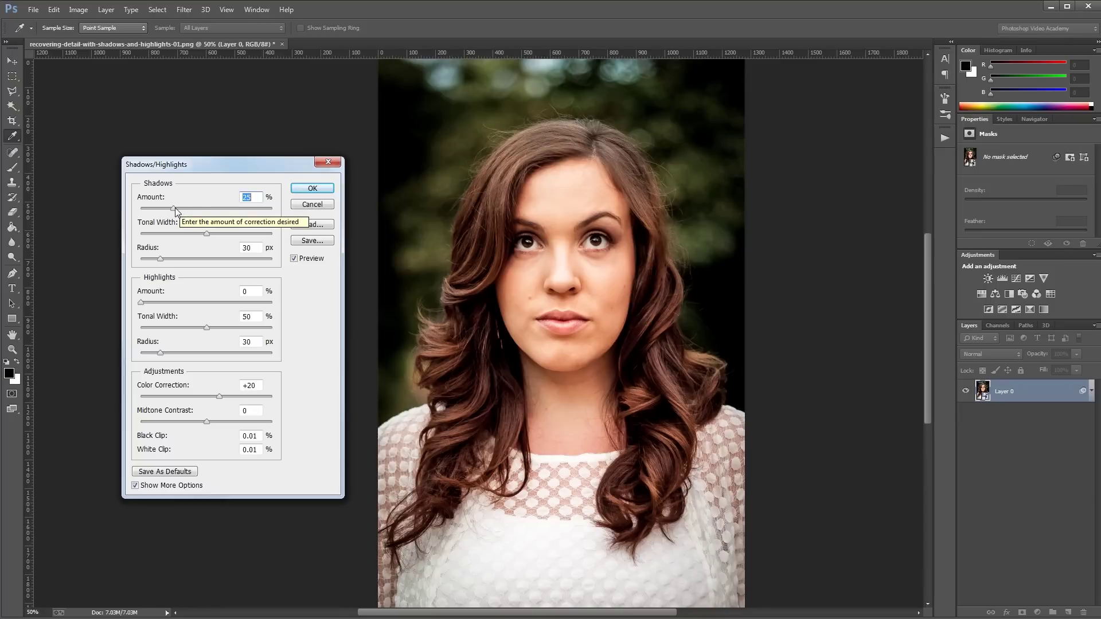
pyautogui.moveTo(176, 208); pyautogui.dragTo(238, 215)
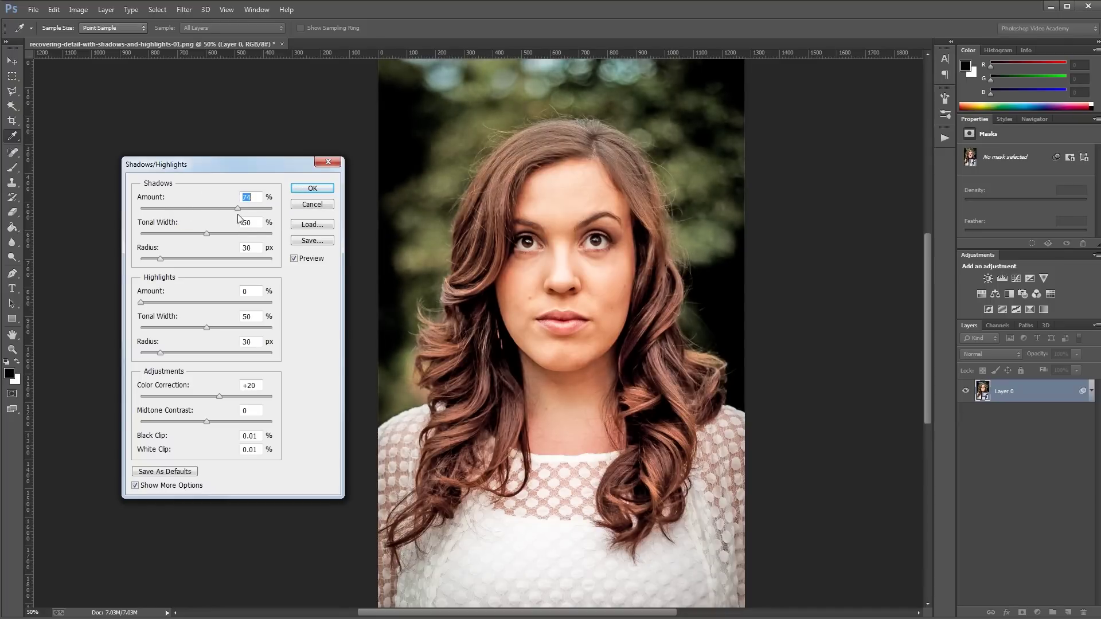
# - Widen then narrow the Shadows Tonal Width to test it, ending at 0%
pyautogui.click(210, 234)
pyautogui.moveTo(214, 232); pyautogui.dragTo(276, 237)
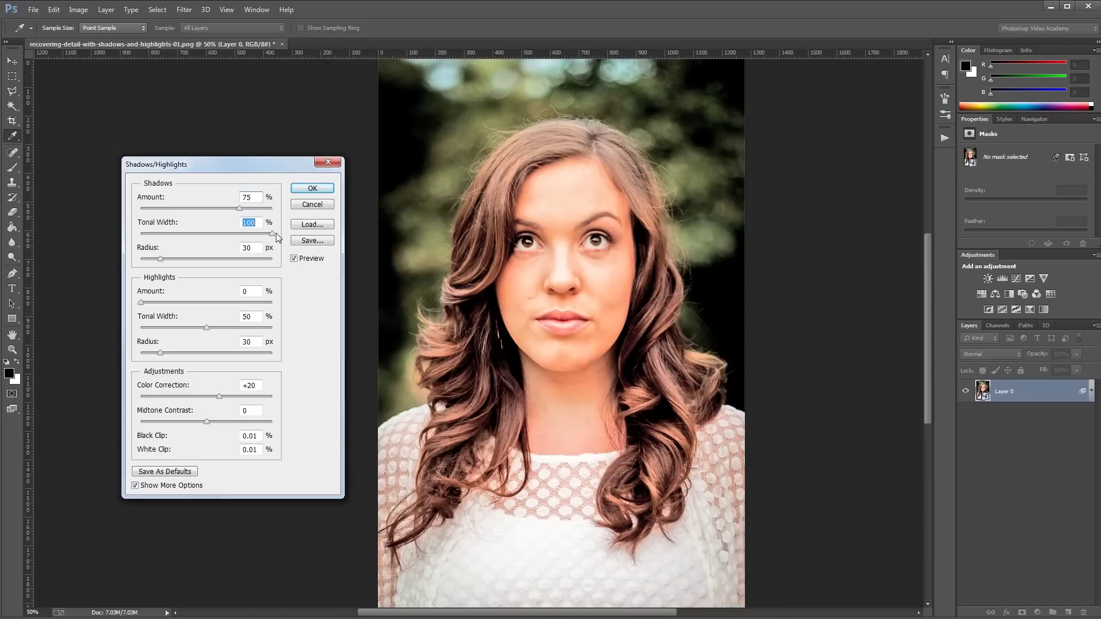
pyautogui.moveTo(277, 233); pyautogui.dragTo(138, 240)
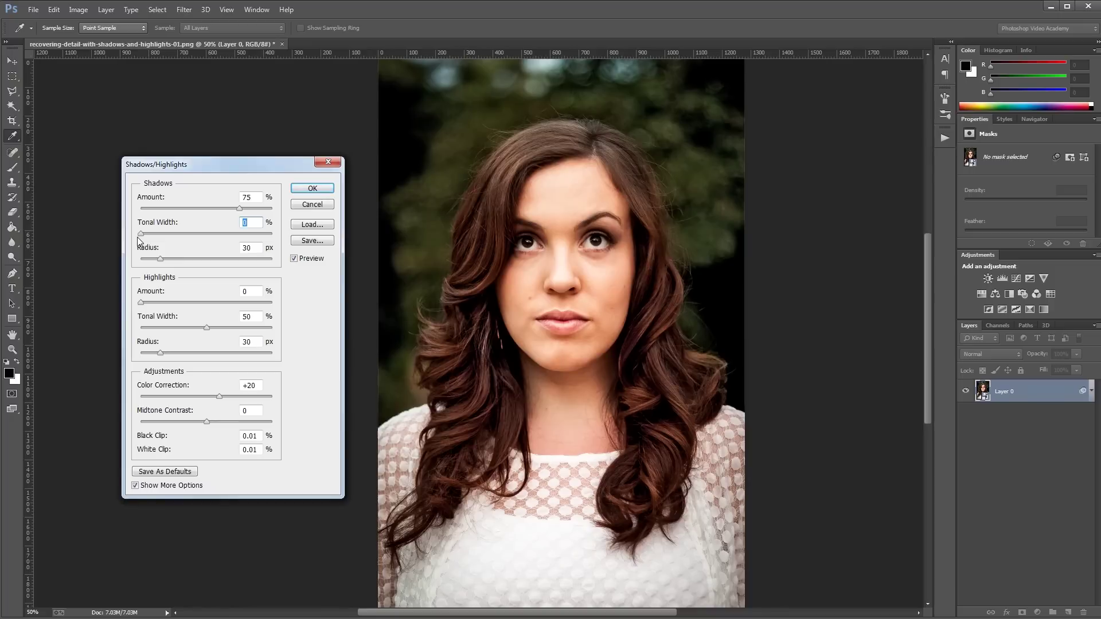
# - Set Shadows to Amount 25%, Tonal Width 35%, Radius 65 px, then turn Preview off
pyautogui.moveTo(142, 234); pyautogui.dragTo(184, 232)
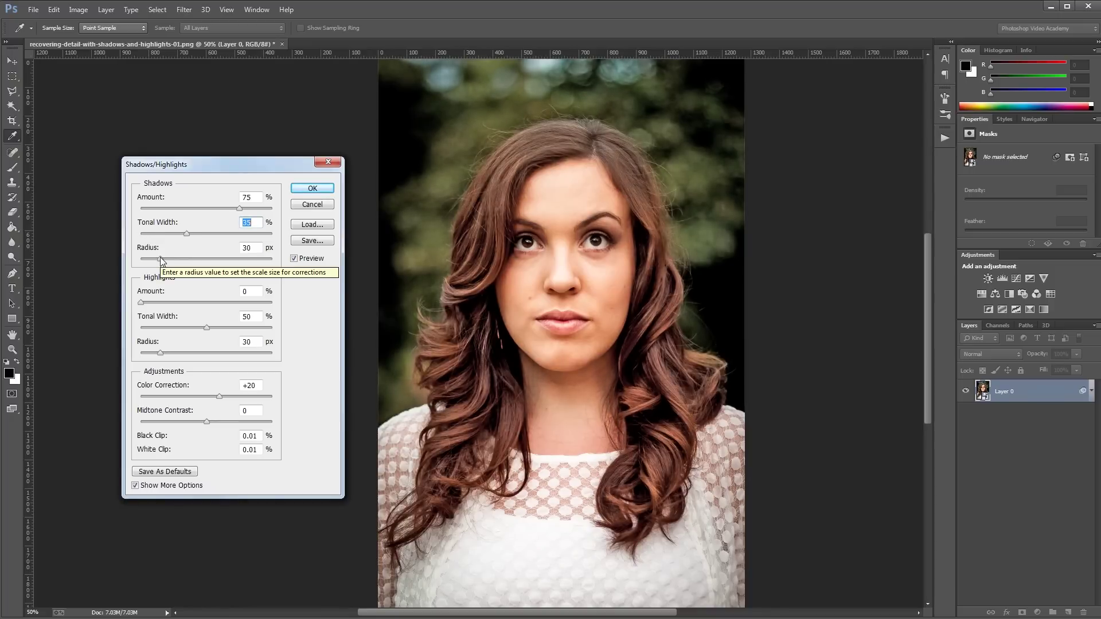
pyautogui.moveTo(161, 259)
pyautogui.mouseDown()
pyautogui.moveTo(255, 256)
pyautogui.moveTo(156, 269)
pyautogui.mouseUp()
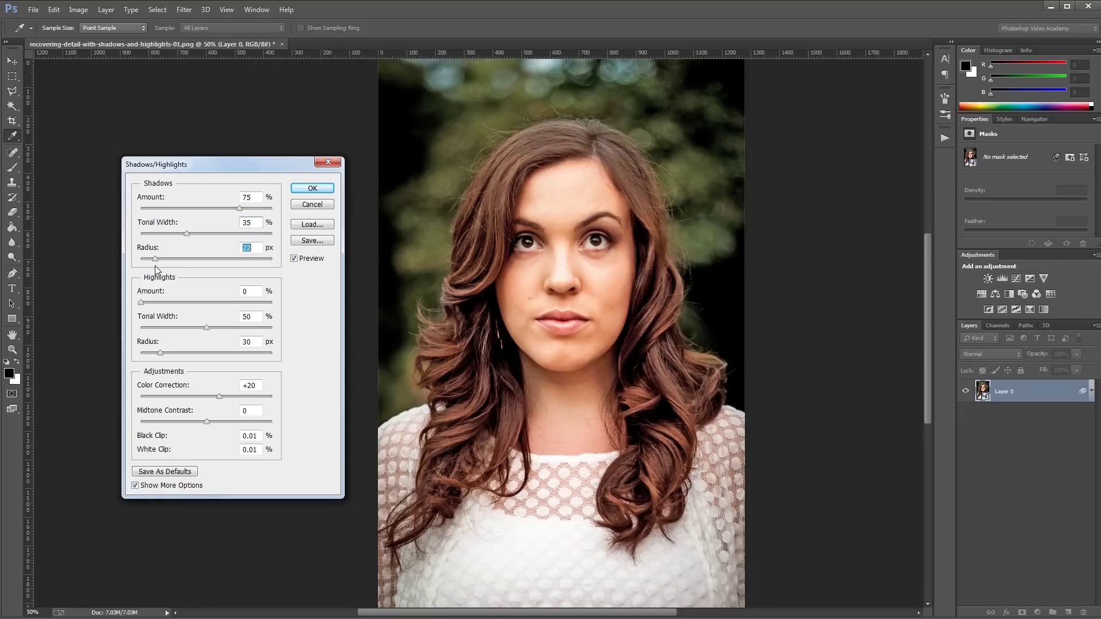
pyautogui.moveTo(157, 263); pyautogui.dragTo(230, 258)
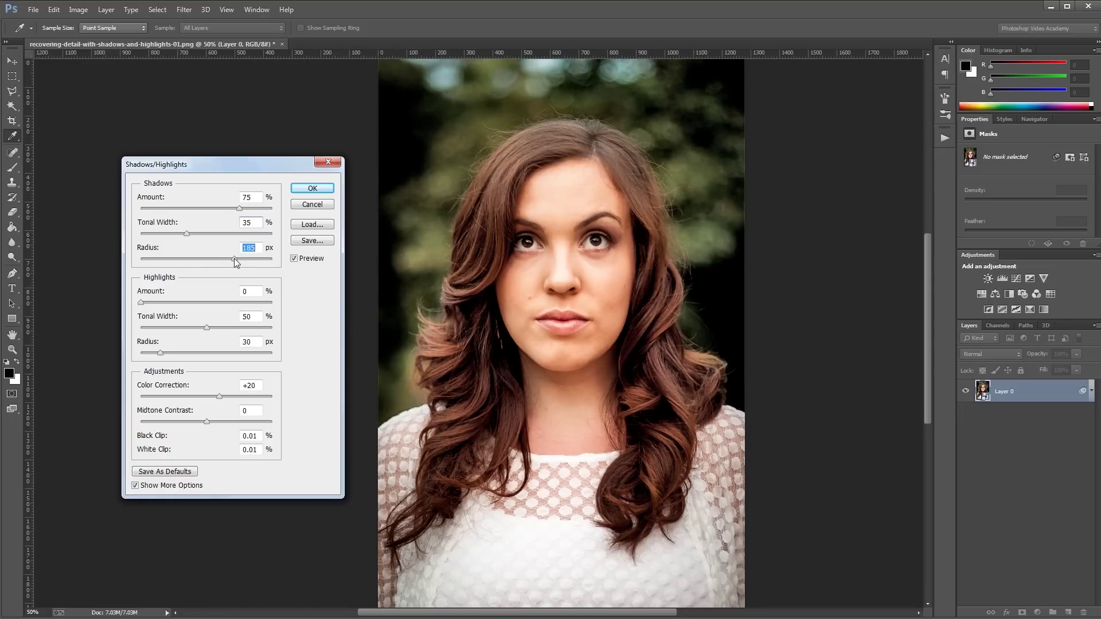
pyautogui.moveTo(235, 261); pyautogui.dragTo(180, 272)
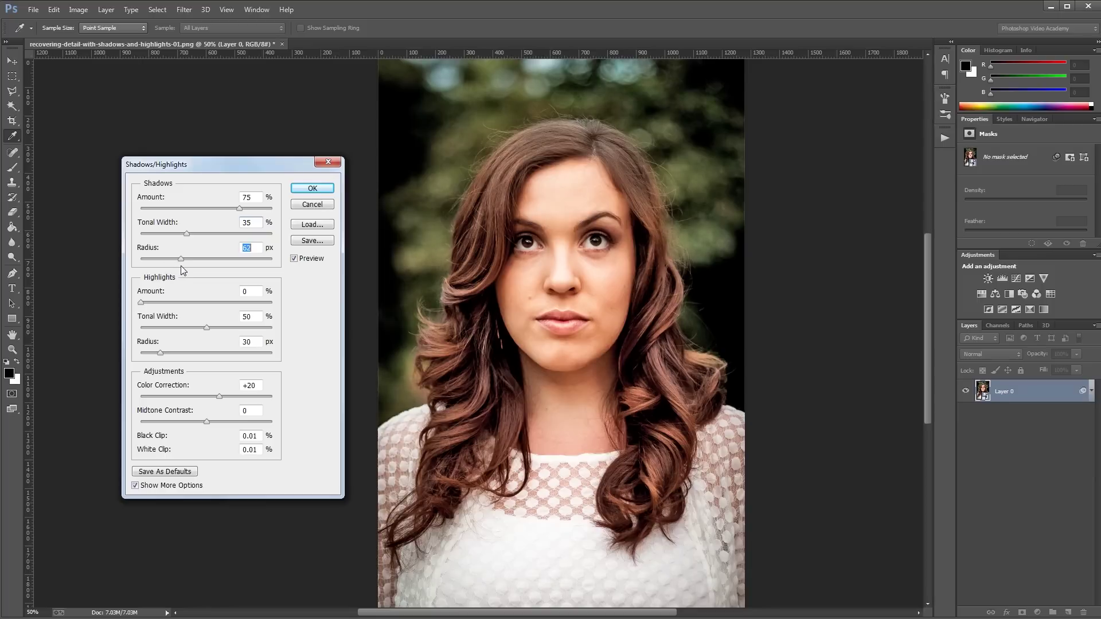
pyautogui.press('Up')
pyautogui.press('Up')
pyautogui.press('Up')
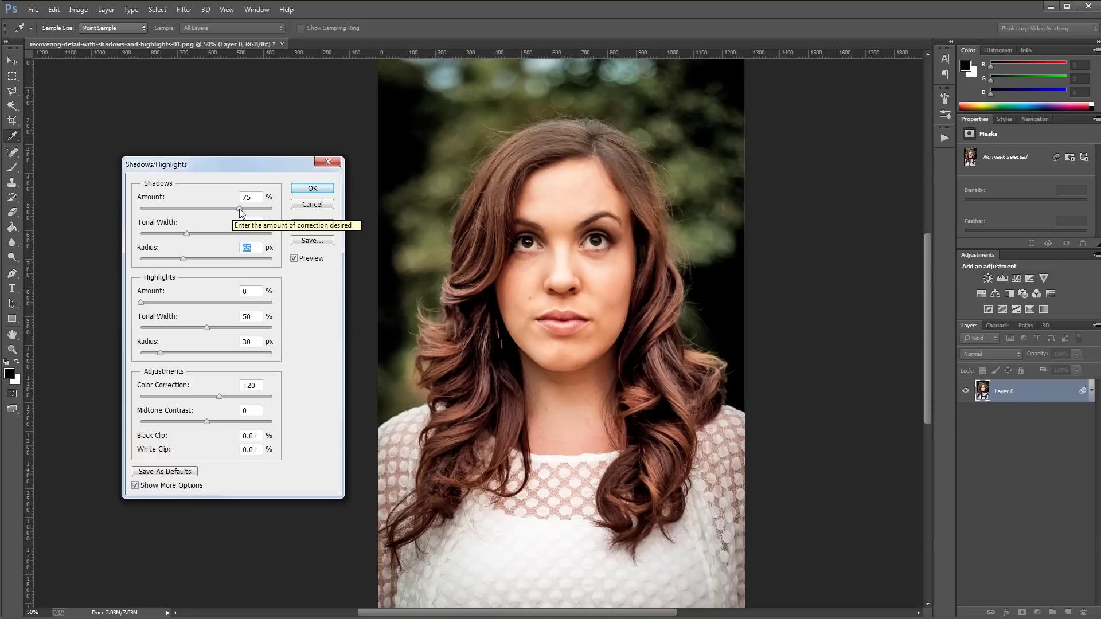
pyautogui.moveTo(239, 209); pyautogui.dragTo(173, 209)
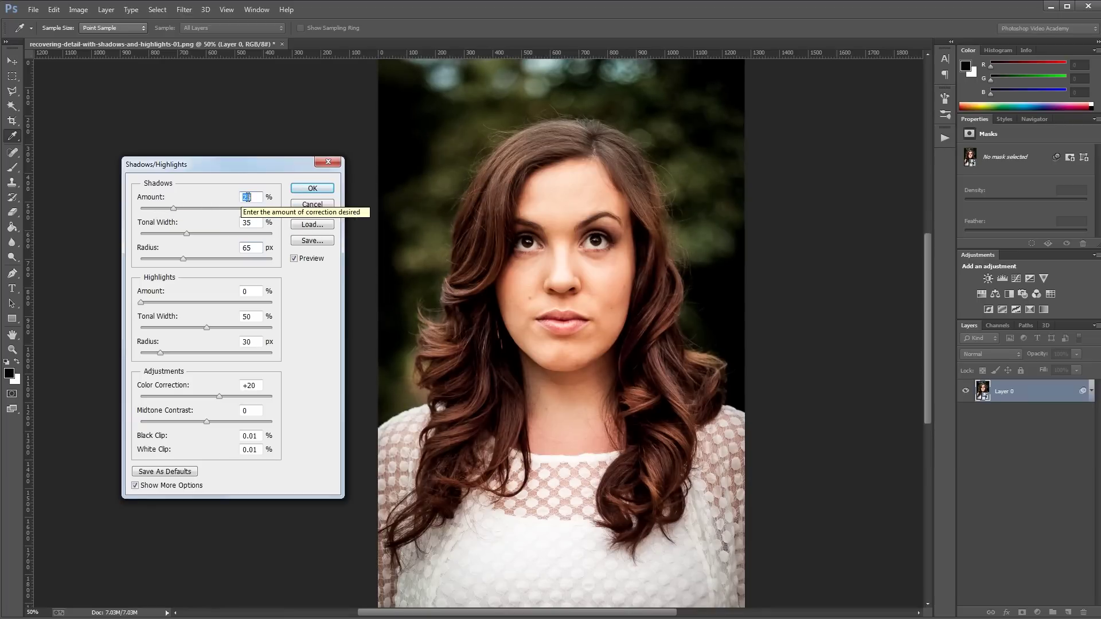
pyautogui.click(294, 259)
# - Toggle Preview to compare the portrait with and without the adjustment, ending with it on
pyautogui.click(294, 259)
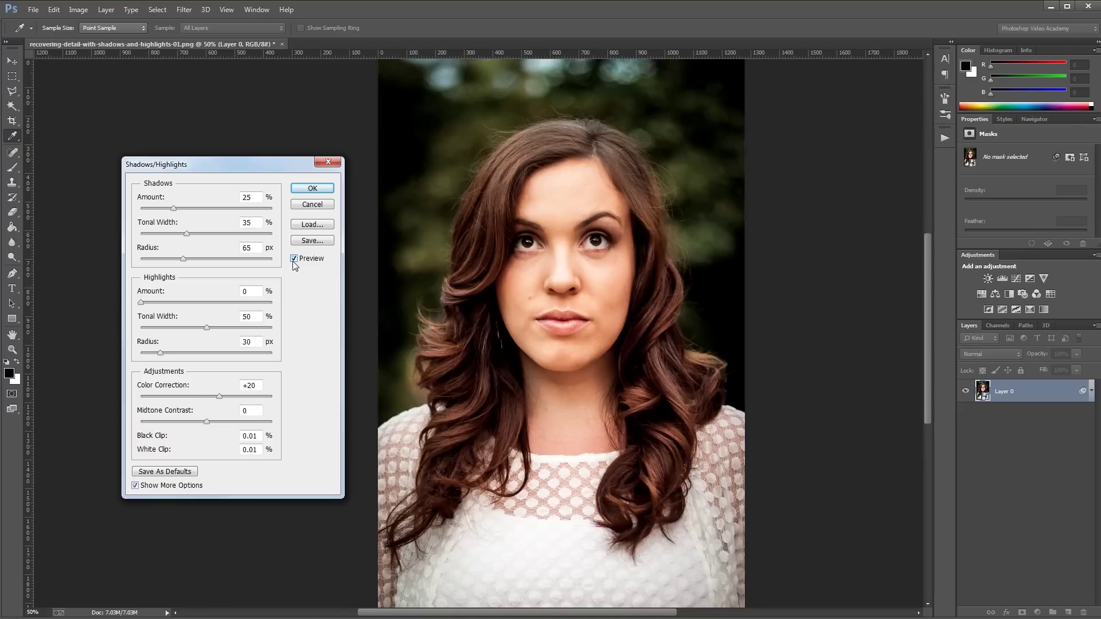
pyautogui.click(294, 259)
pyautogui.click(294, 259)
# - Set the Highlights to Amount 25%, Tonal Width 7%, Radius 65 px
pyautogui.moveTo(141, 302); pyautogui.dragTo(275, 304)
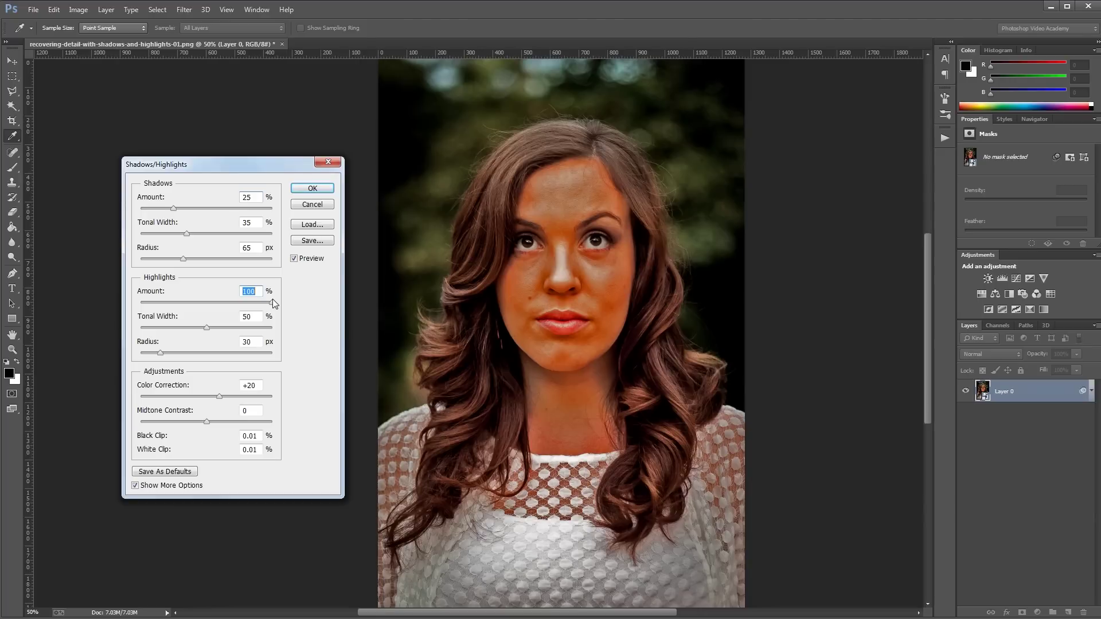
pyautogui.click(207, 327)
pyautogui.moveTo(206, 328); pyautogui.dragTo(177, 354)
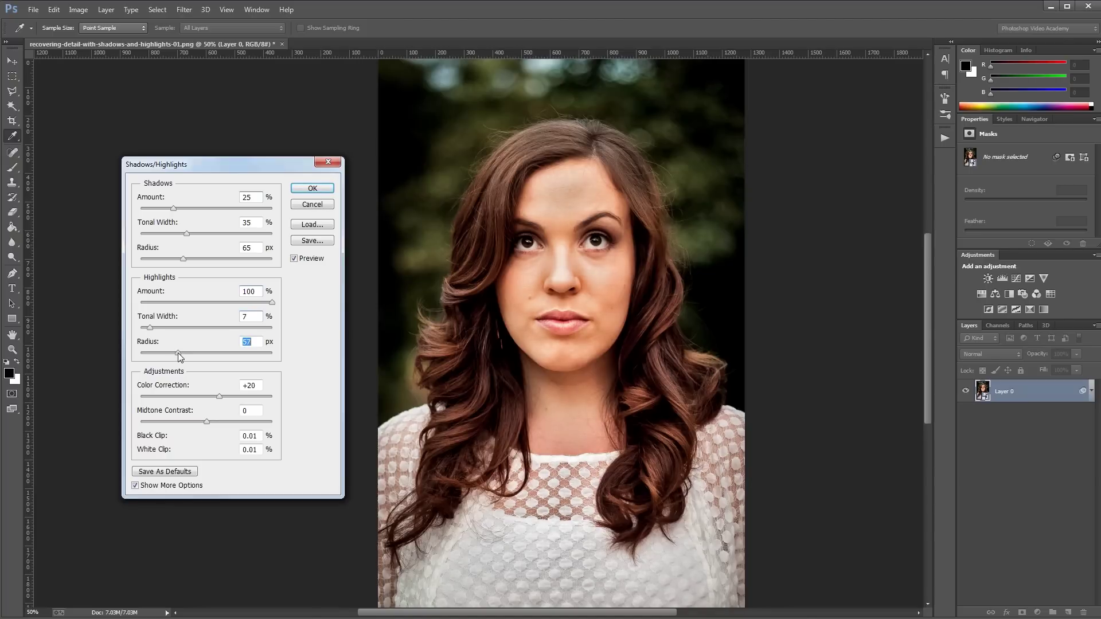
pyautogui.moveTo(178, 352); pyautogui.dragTo(181, 352)
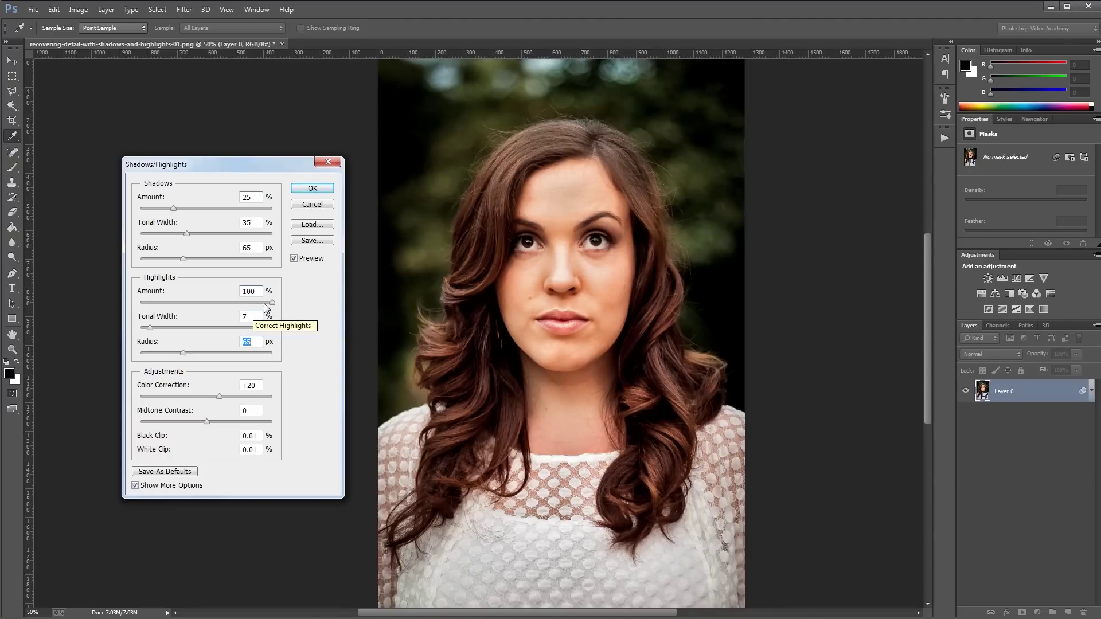
pyautogui.moveTo(272, 302); pyautogui.dragTo(173, 314)
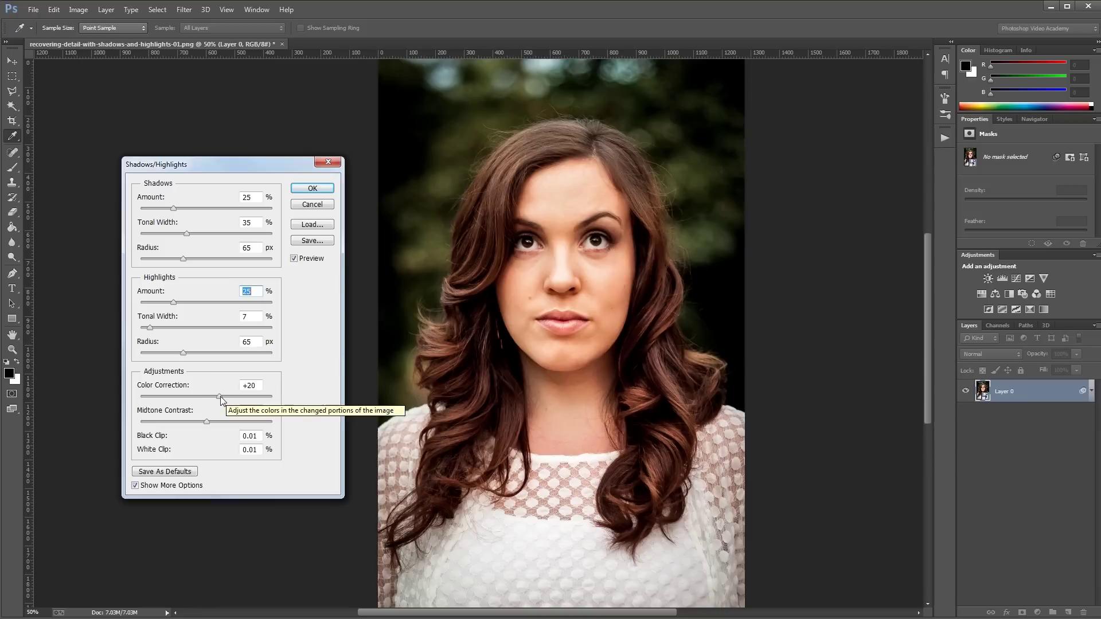
pyautogui.moveTo(221, 398); pyautogui.dragTo(174, 398)
pyautogui.write('+20')
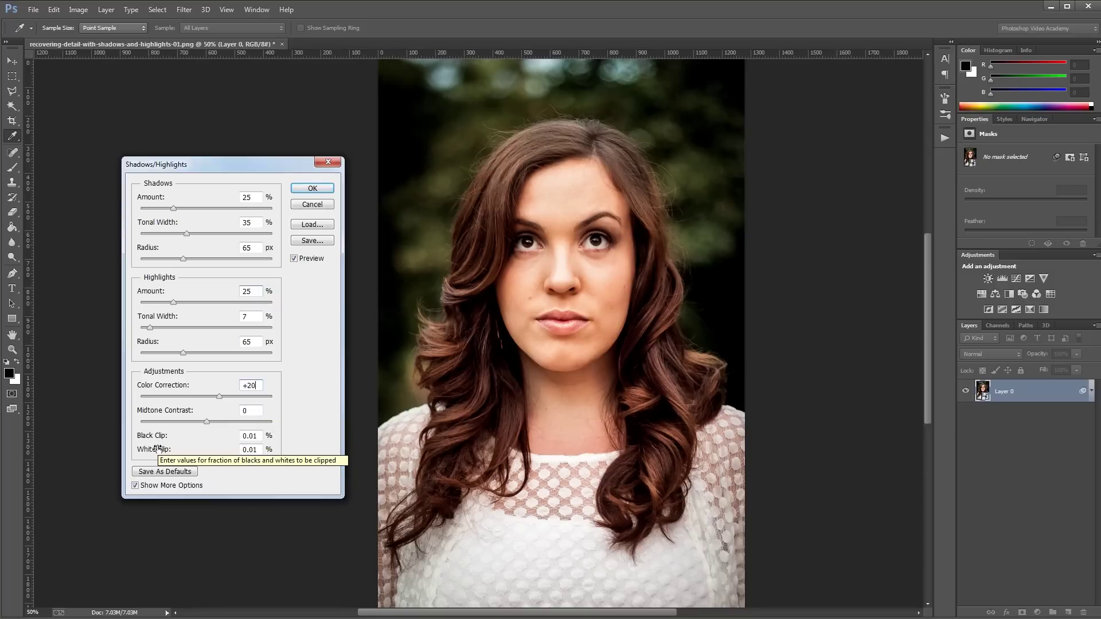
pyautogui.moveTo(207, 424)
pyautogui.mouseDown()
pyautogui.moveTo(164, 424)
pyautogui.moveTo(262, 422)
pyautogui.moveTo(209, 422)
pyautogui.mouseUp()
pyautogui.write('0')
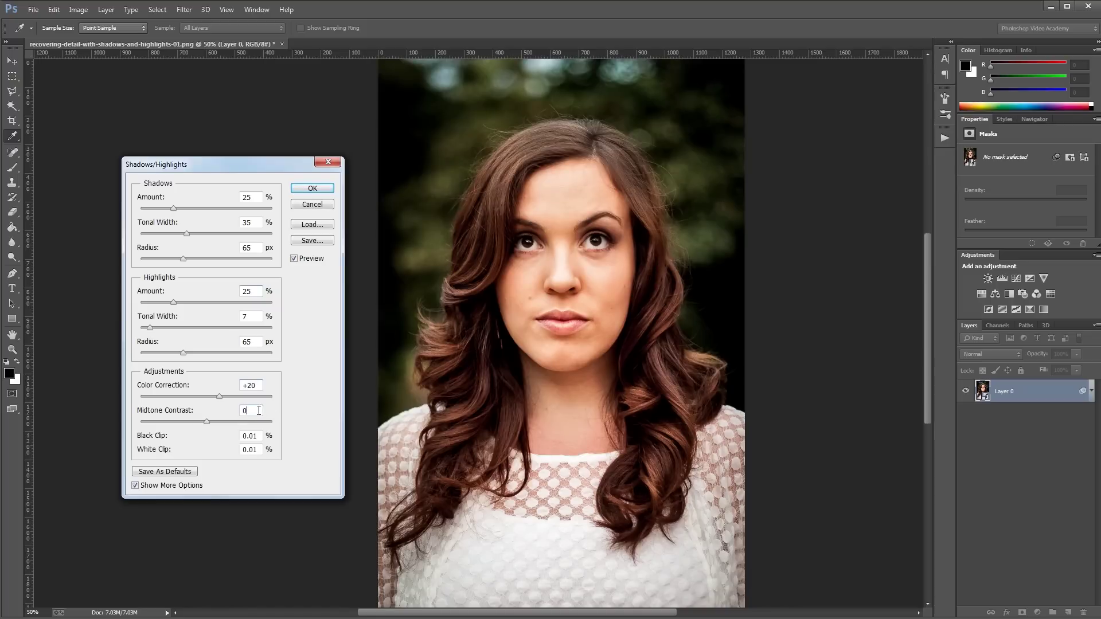
pyautogui.click(313, 190)
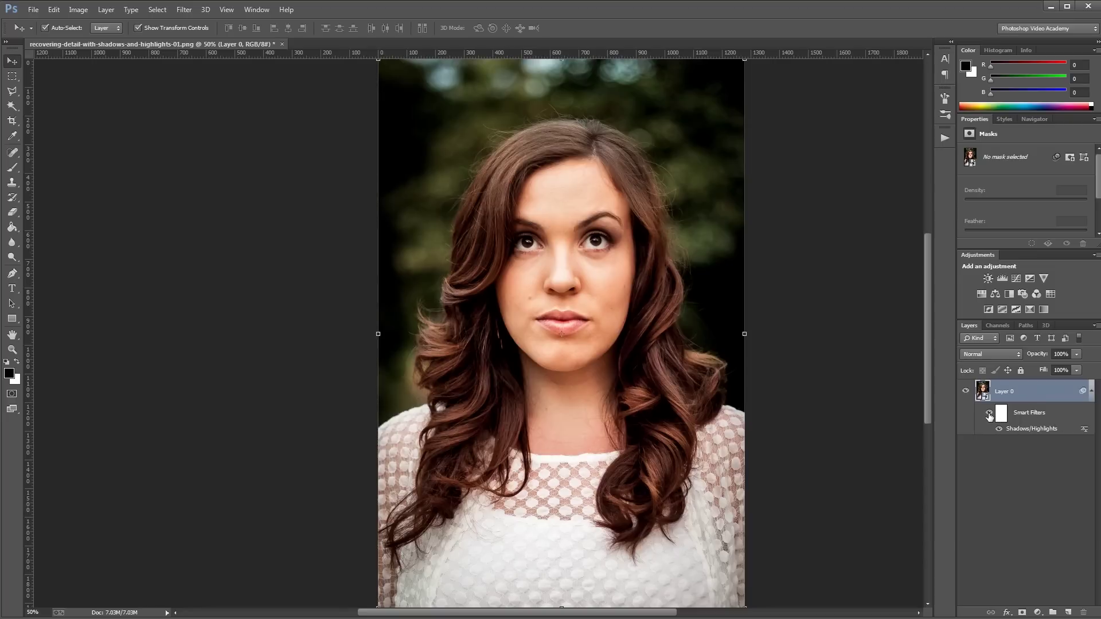
# - Switch the Shadows/Highlights smart filter off and on twice, leaving it enabled
pyautogui.click(989, 416)
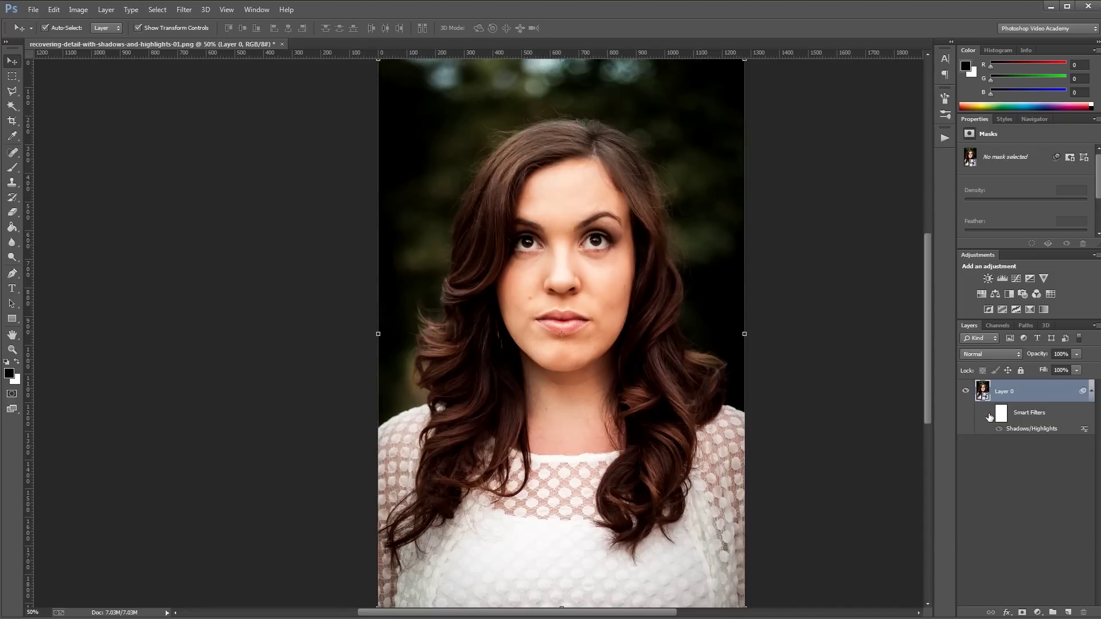
pyautogui.click(989, 414)
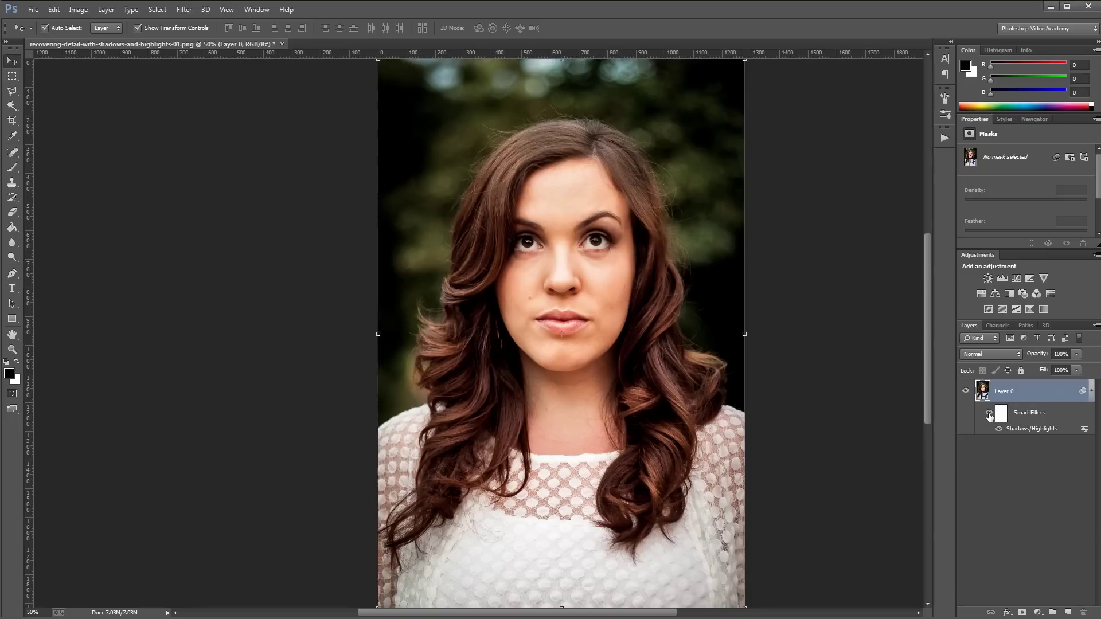
pyautogui.click(990, 415)
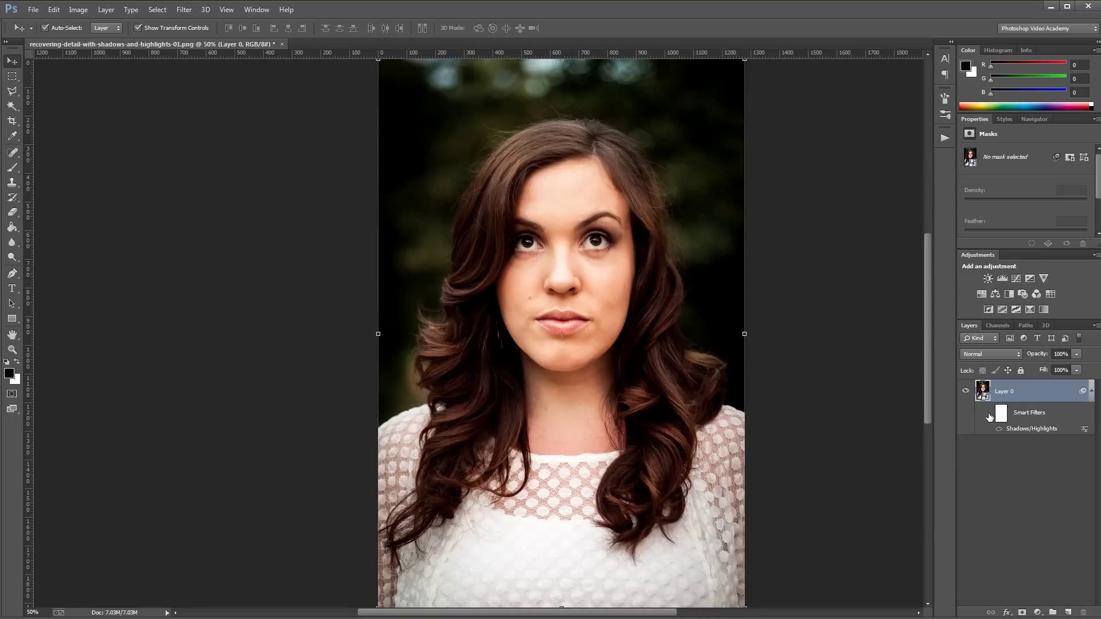
pyautogui.click(989, 415)
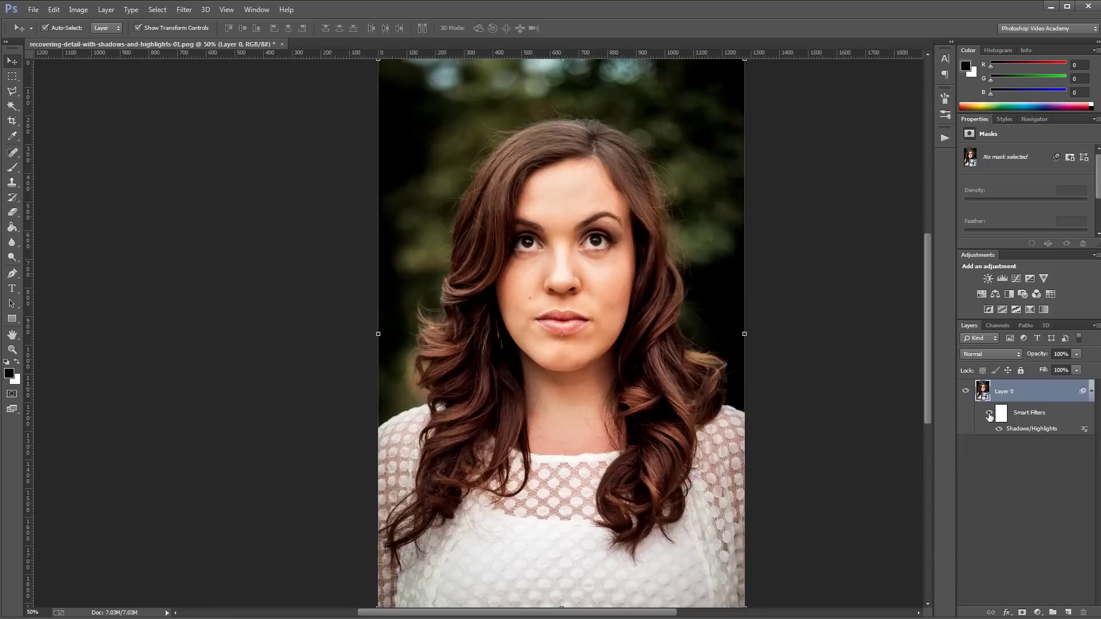